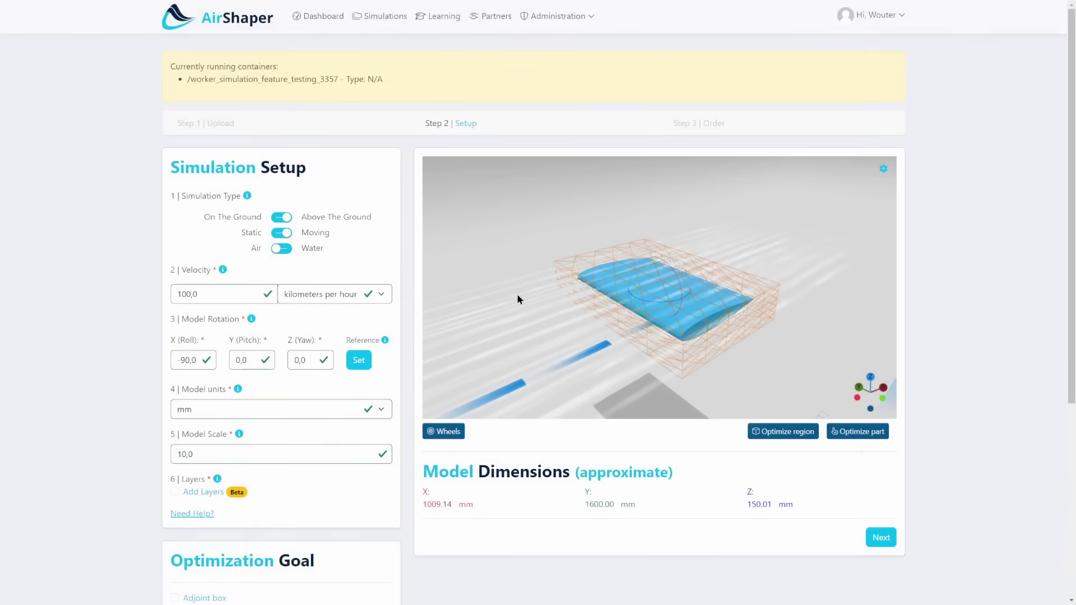
# - Examine the wing and its surrounding optimization box from several angles, and review the optimization objective, goal and cycles settings
pyautogui.scroll(3, 510, 311)
pyautogui.moveTo(498, 345); pyautogui.dragTo(483, 328)
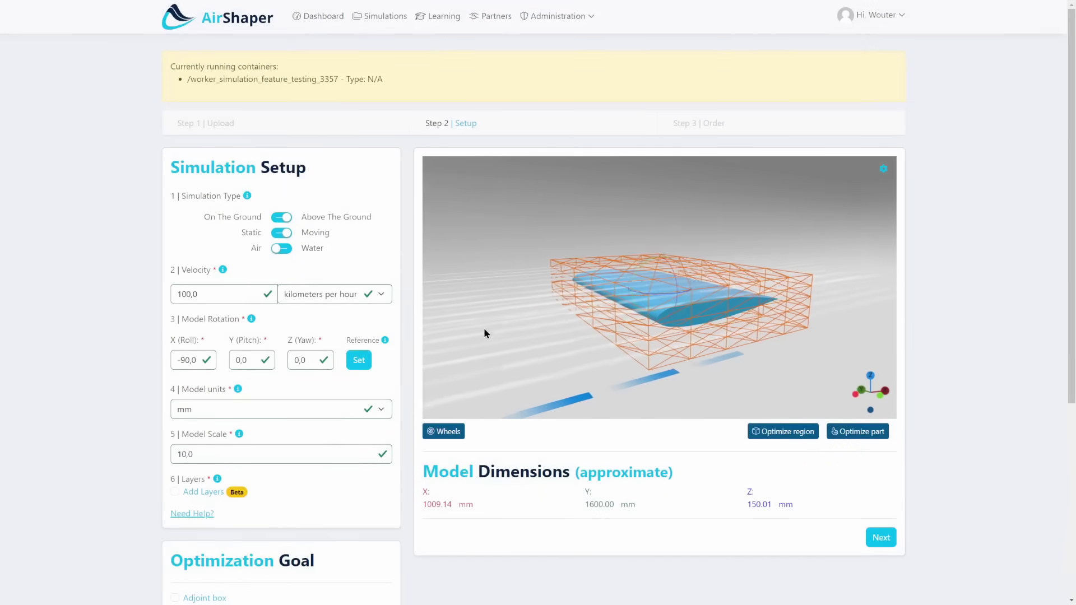
pyautogui.moveTo(549, 324); pyautogui.dragTo(522, 345)
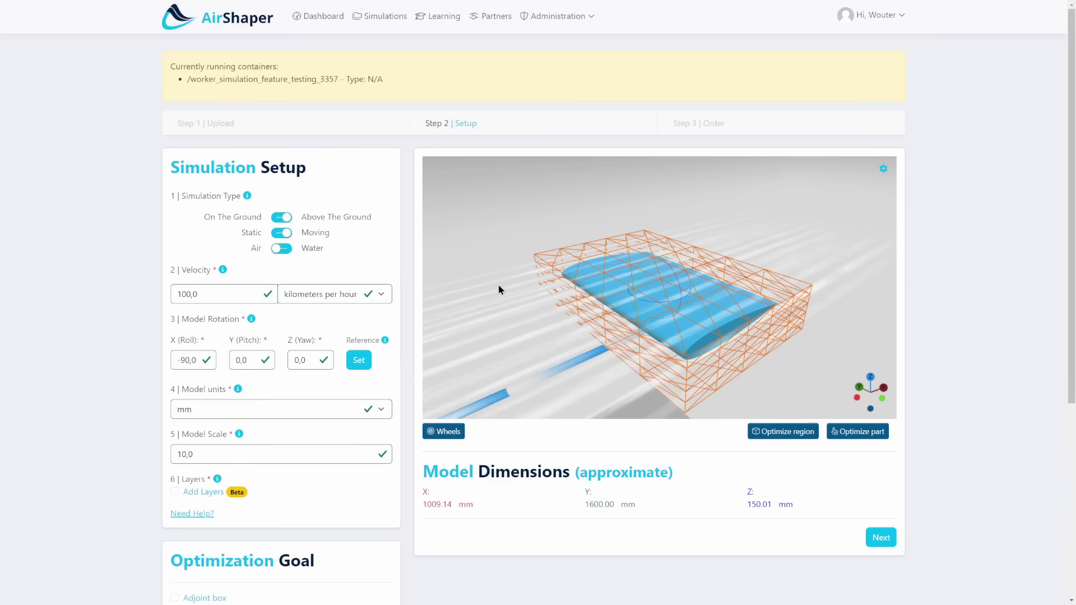
pyautogui.moveTo(521, 317); pyautogui.dragTo(516, 289)
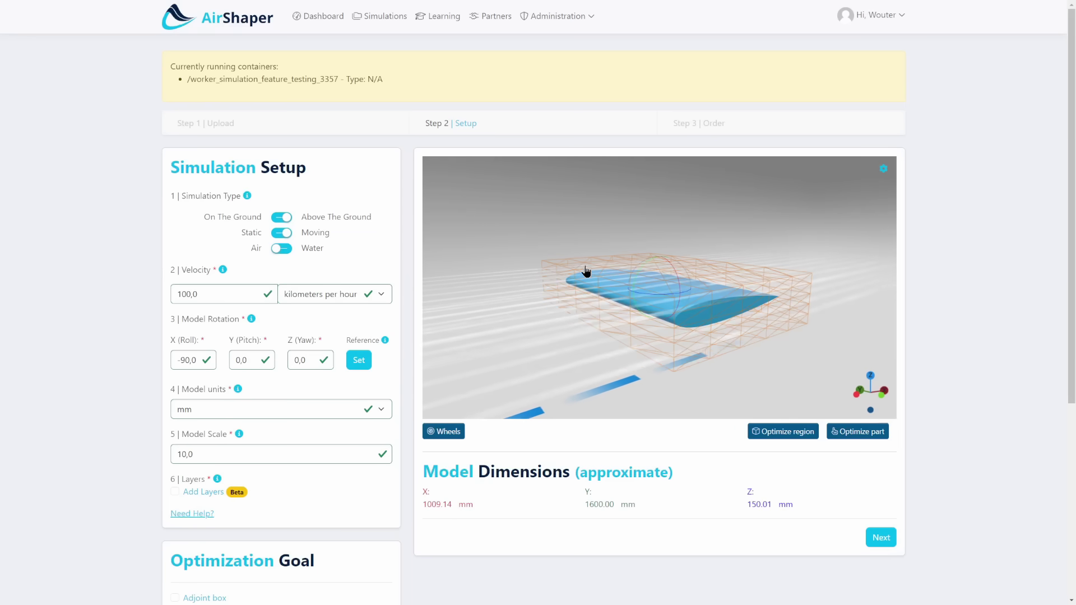
pyautogui.moveTo(711, 291); pyautogui.dragTo(516, 217)
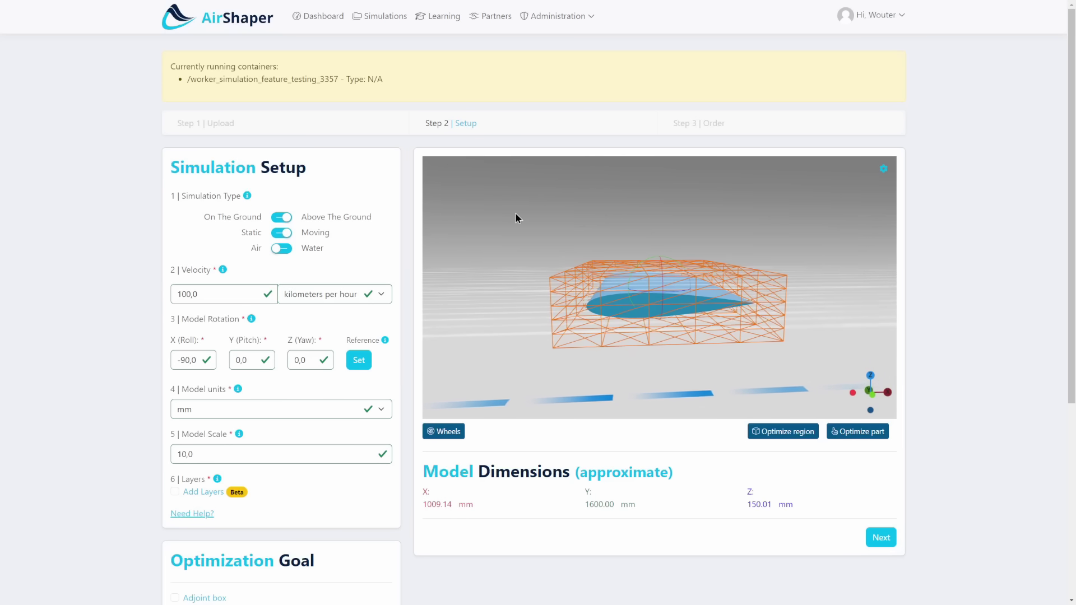
pyautogui.moveTo(516, 231)
pyautogui.mouseDown()
pyautogui.moveTo(548, 233)
pyautogui.moveTo(524, 267)
pyautogui.moveTo(533, 274)
pyautogui.moveTo(492, 282)
pyautogui.moveTo(515, 284)
pyautogui.moveTo(493, 295)
pyautogui.moveTo(520, 326)
pyautogui.moveTo(523, 317)
pyautogui.moveTo(529, 344)
pyautogui.moveTo(505, 343)
pyautogui.mouseUp()
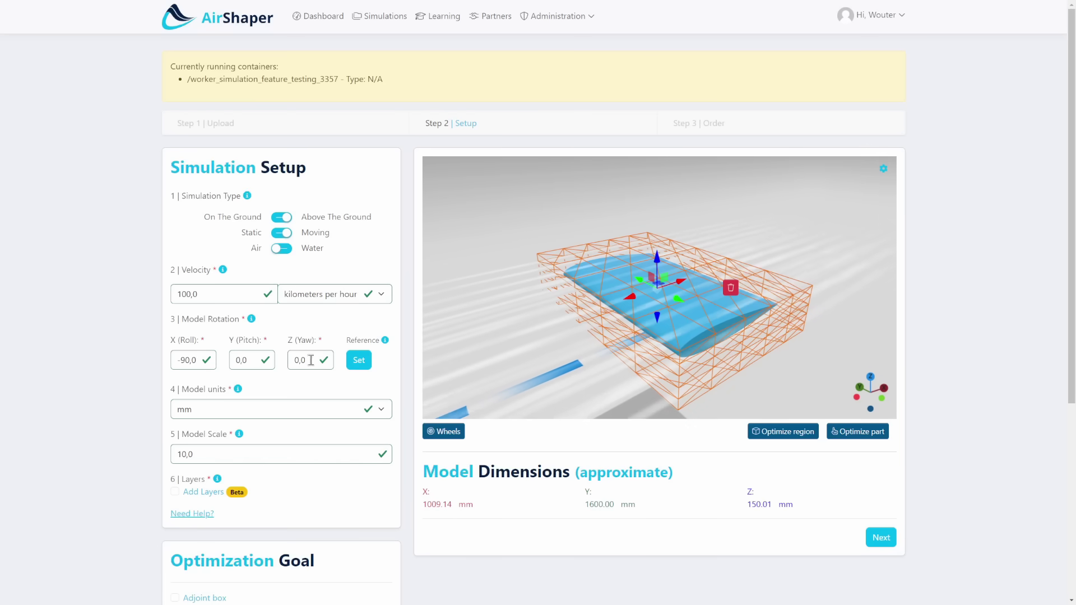
pyautogui.moveTo(474, 331); pyautogui.dragTo(480, 341)
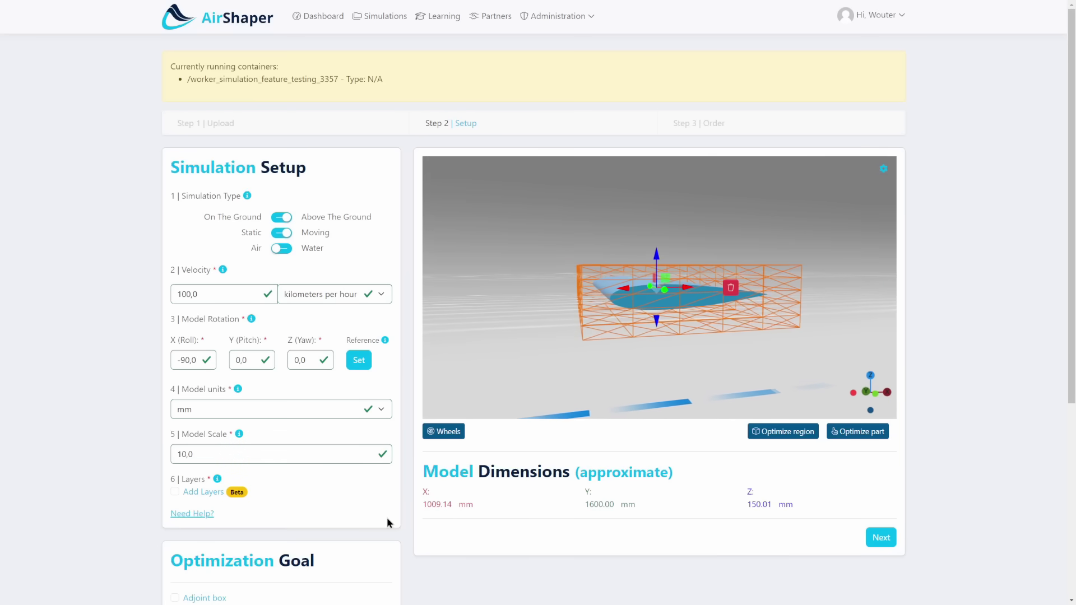
pyautogui.scroll(-5, 395, 513)
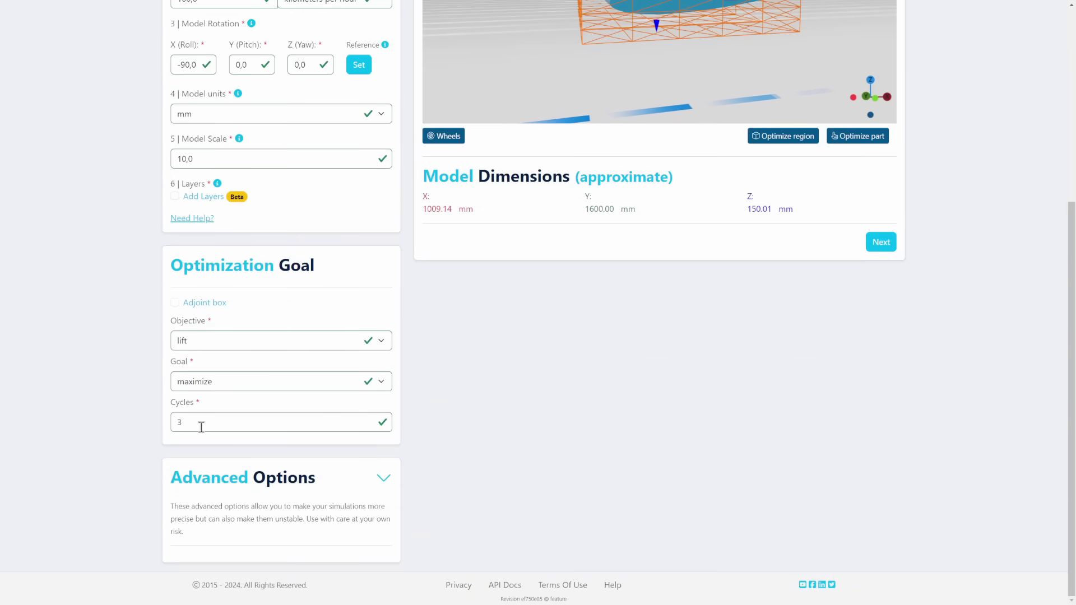
pyautogui.scroll(5, 425, 457)
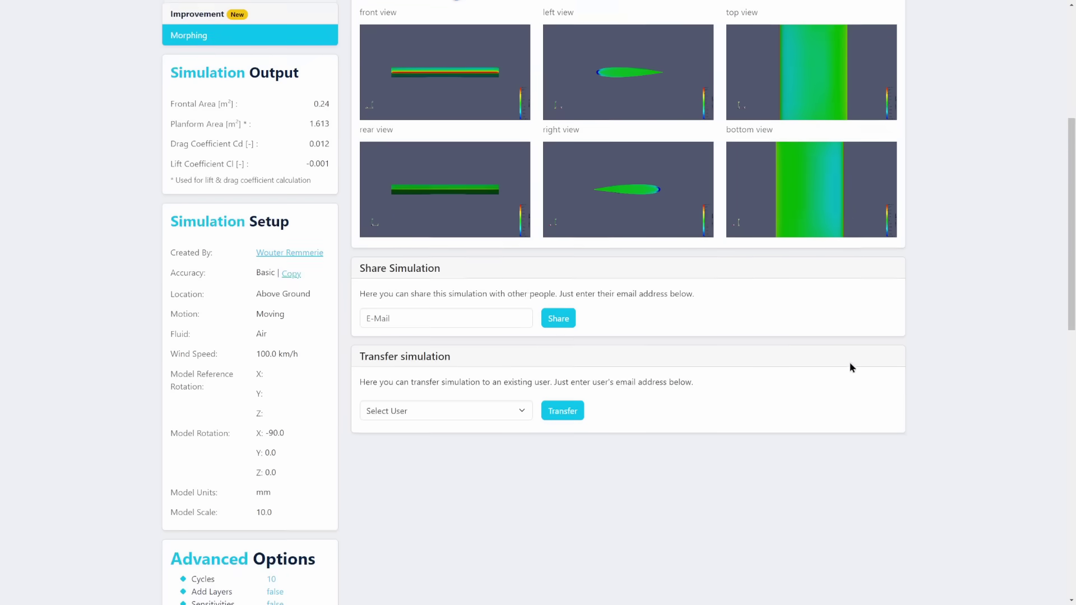
# - Examine the lift coefficient chart and the wing's pressure views across optimization cycles 0 to 3
pyautogui.scroll(5, 849, 362)
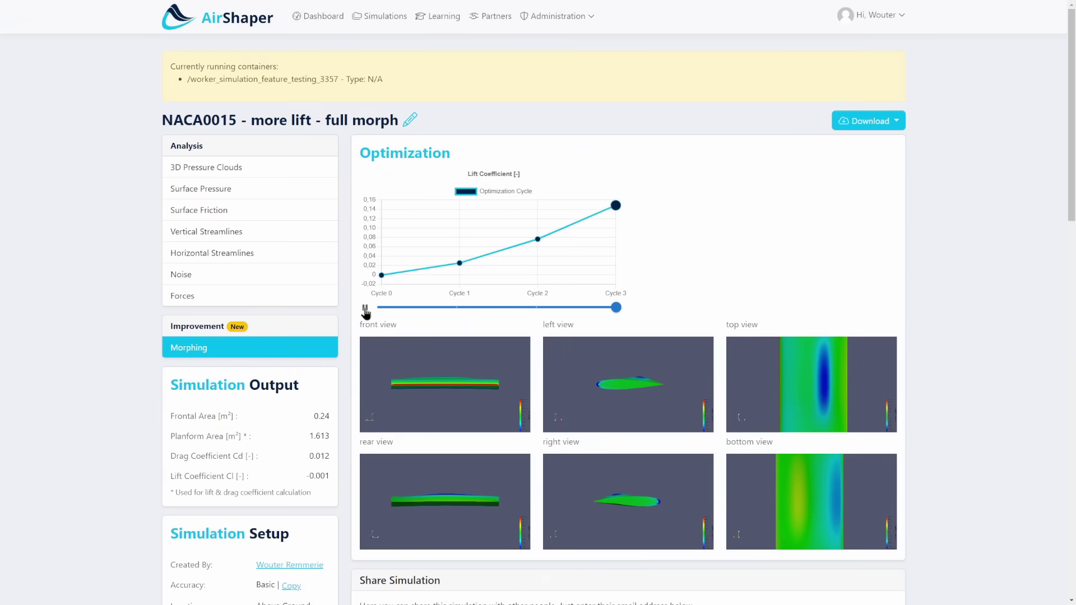
pyautogui.moveTo(614, 308); pyautogui.dragTo(641, 314)
pyautogui.scroll(-1, 839, 397)
pyautogui.scroll(1, 672, 348)
pyautogui.moveTo(613, 311); pyautogui.dragTo(632, 292)
pyautogui.keyDown('ctrl'); pyautogui.scroll(3, 458, 396); pyautogui.keyUp('ctrl')
pyautogui.moveTo(636, 205); pyautogui.dragTo(670, 219)
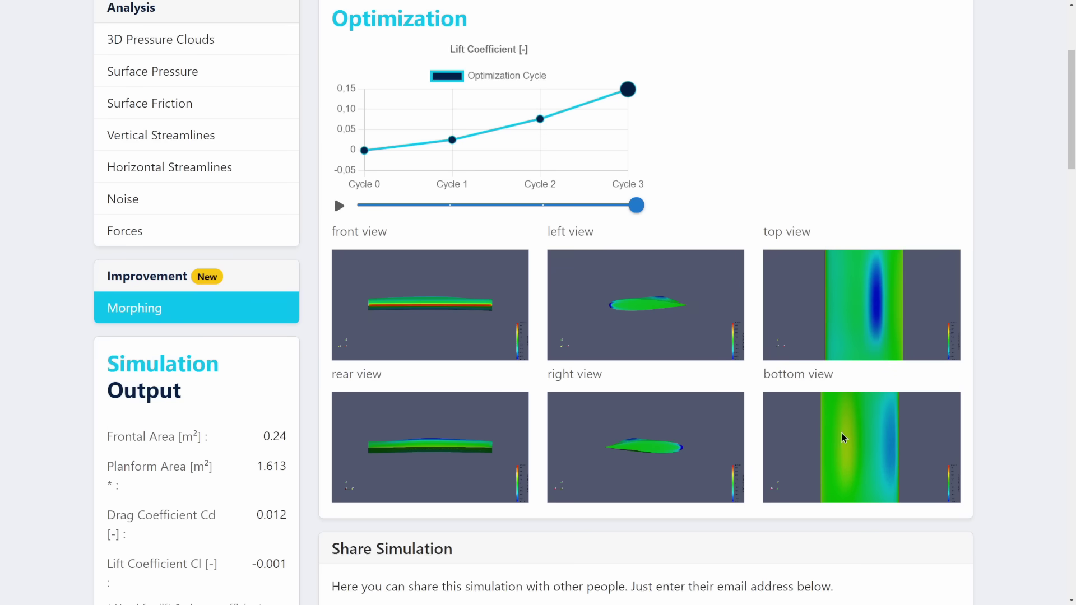
pyautogui.moveTo(629, 206)
pyautogui.mouseDown()
pyautogui.moveTo(435, 221)
pyautogui.moveTo(613, 215)
pyautogui.mouseUp()
pyautogui.scroll(4, 700, 282)
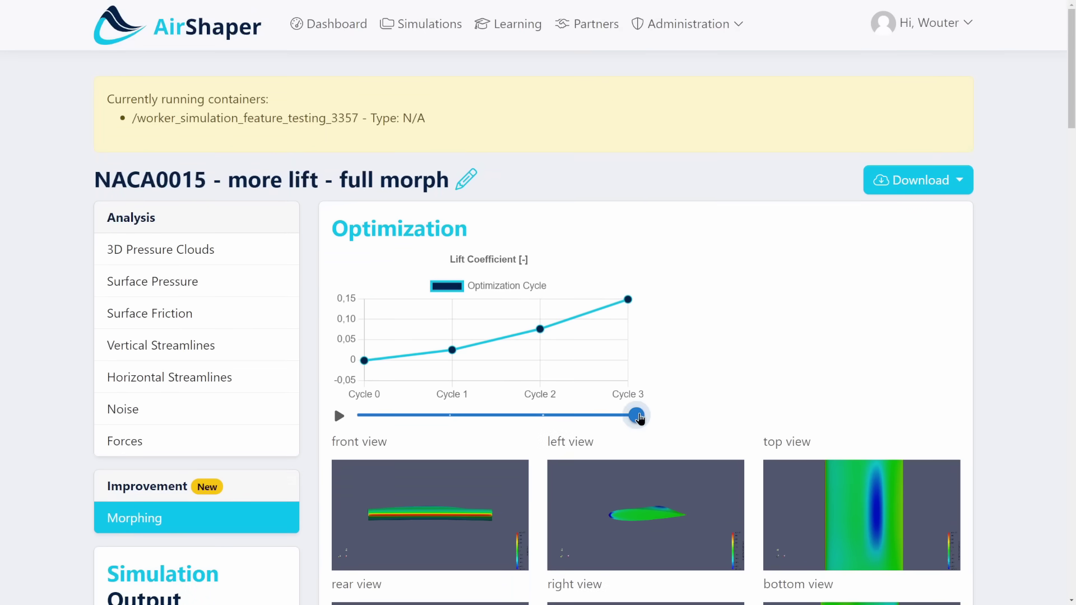
pyautogui.moveTo(639, 418)
pyautogui.mouseDown()
pyautogui.moveTo(335, 415)
pyautogui.moveTo(636, 415)
pyautogui.mouseUp()
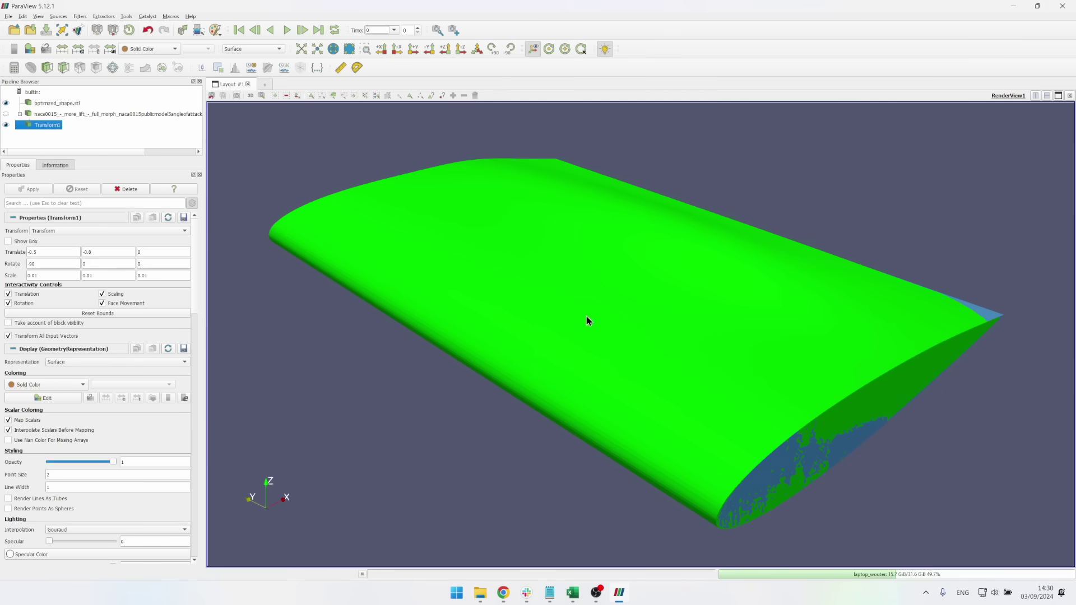
# - Switch to ParaView and compare the wings by hiding optimized_shape.stl and showing it again
pyautogui.moveTo(587, 317); pyautogui.dragTo(667, 274)
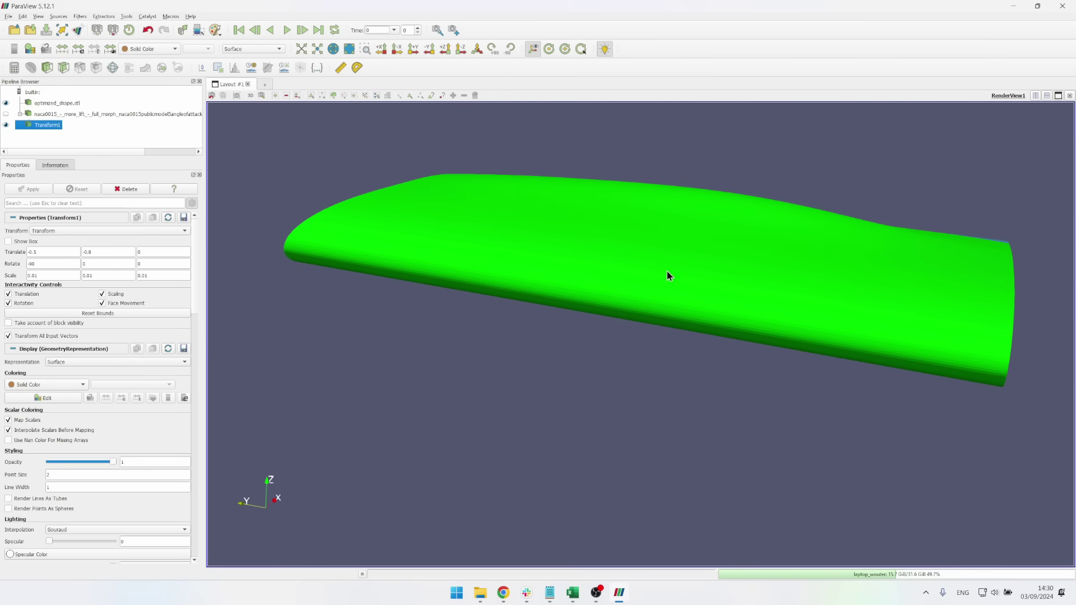
pyautogui.click(7, 103)
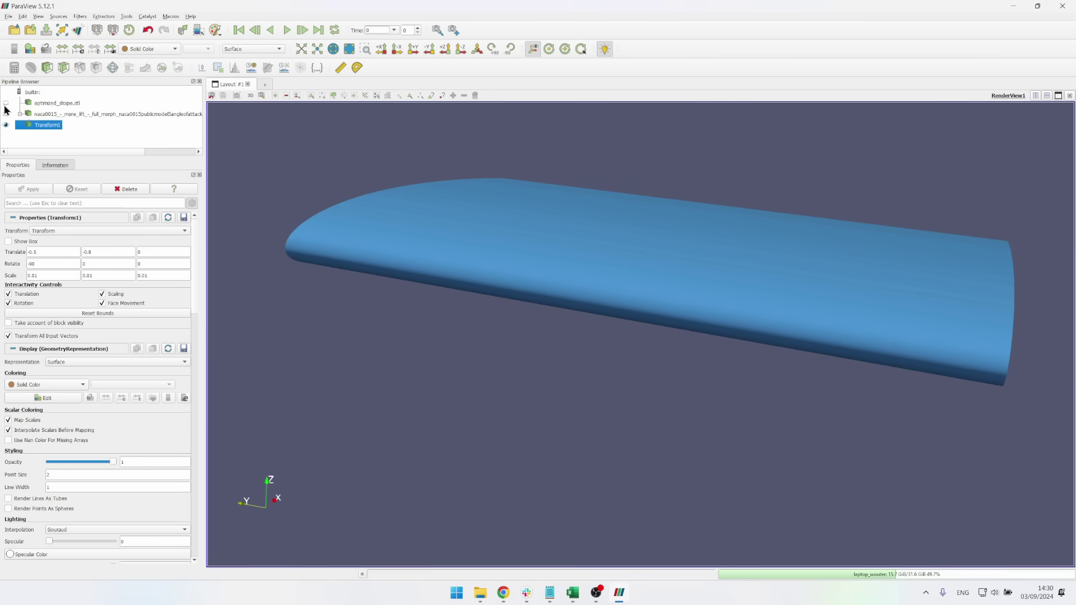
pyautogui.moveTo(416, 213); pyautogui.dragTo(74, 152)
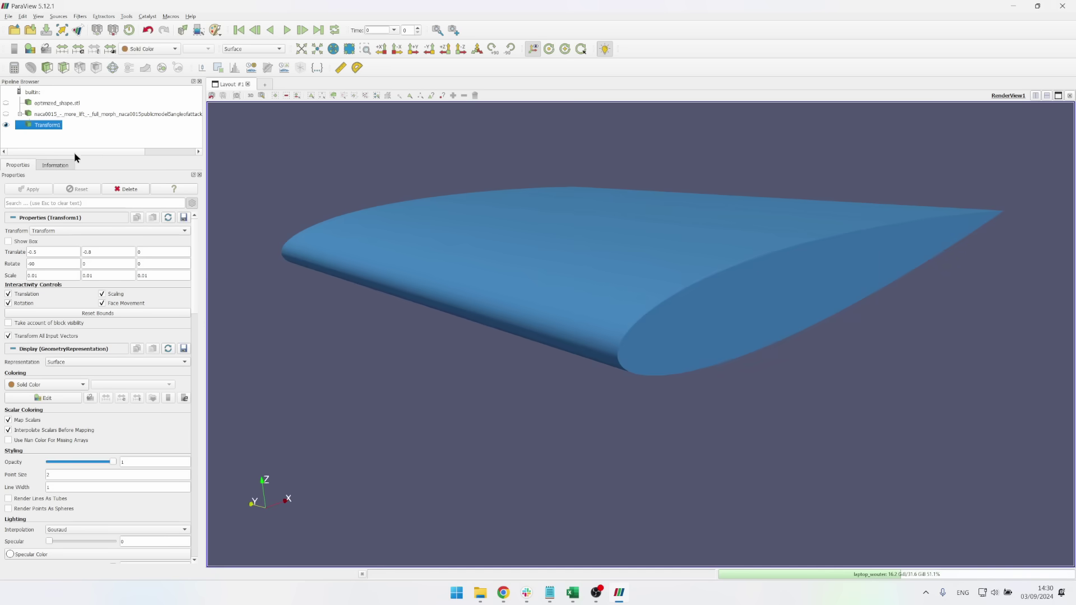
pyautogui.click(6, 103)
pyautogui.moveTo(689, 313); pyautogui.dragTo(856, 339)
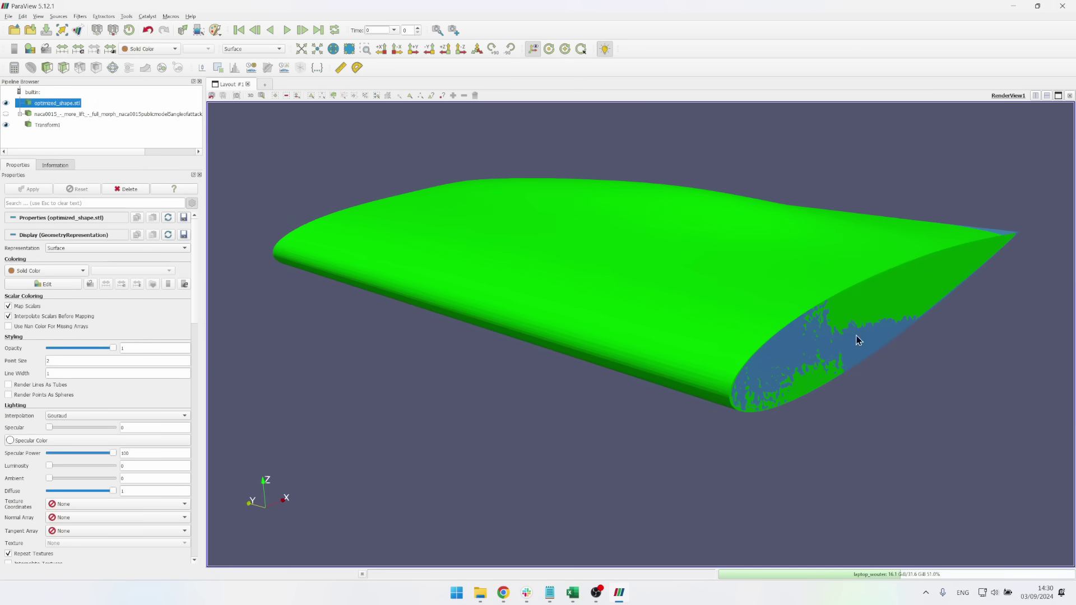
# - Examine the overlaid original and optimized wings from the side, from above and from the leading edge
pyautogui.moveTo(711, 290); pyautogui.dragTo(681, 362)
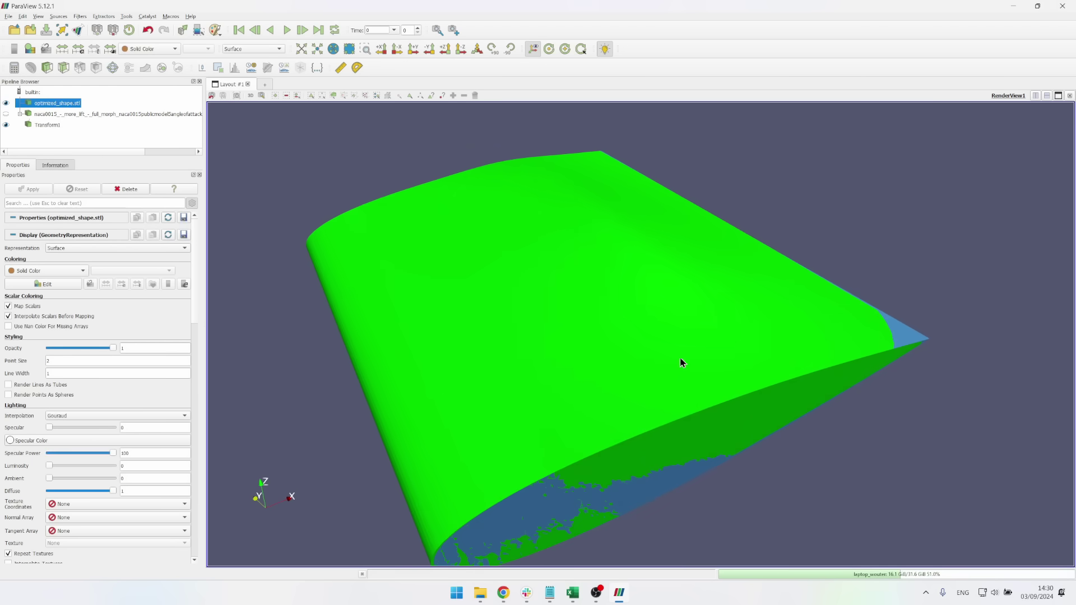
pyautogui.moveTo(933, 350); pyautogui.dragTo(845, 243)
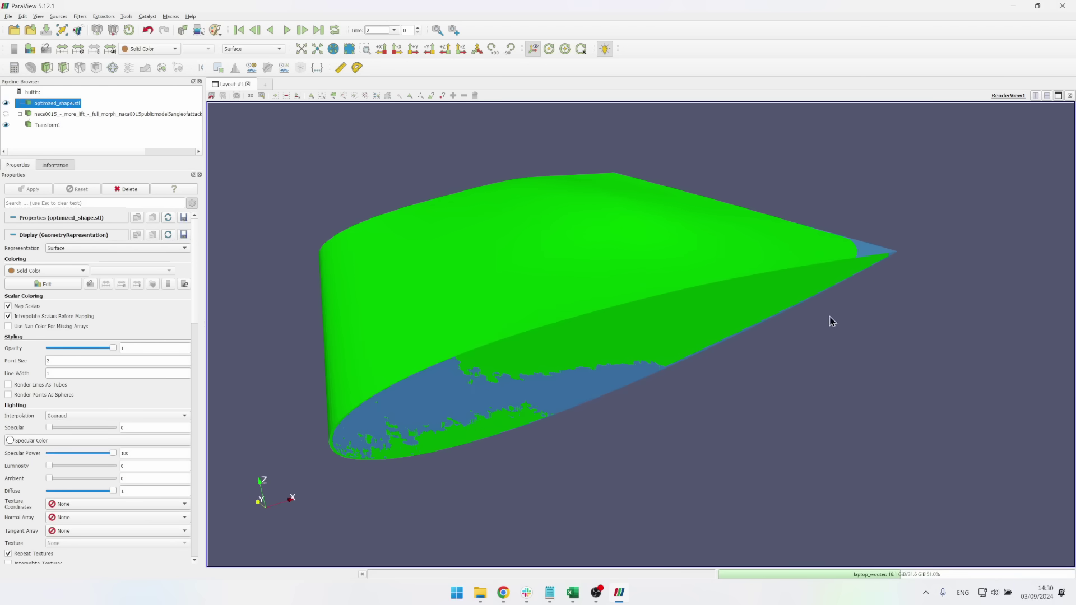
pyautogui.moveTo(883, 267); pyautogui.dragTo(836, 184)
pyautogui.moveTo(734, 220); pyautogui.dragTo(820, 241)
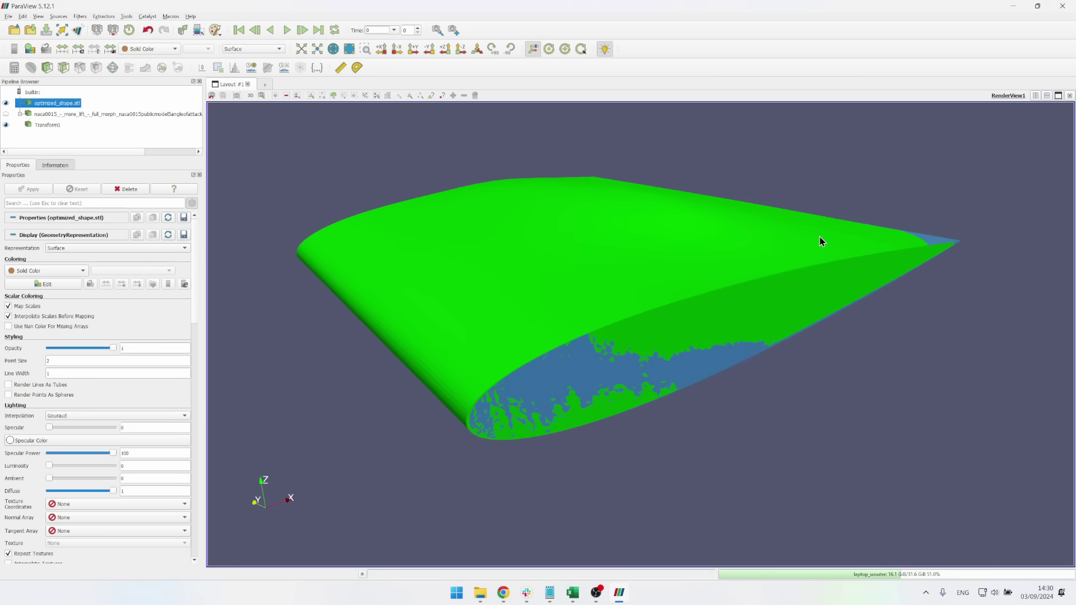
pyautogui.moveTo(891, 252); pyautogui.dragTo(986, 269)
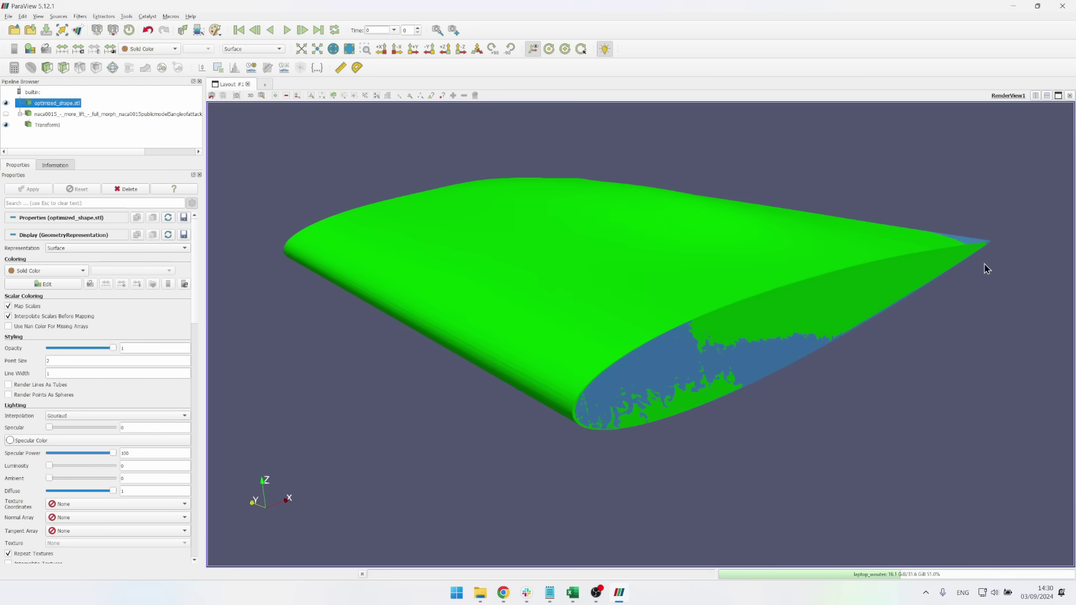
pyautogui.moveTo(946, 233); pyautogui.dragTo(976, 282)
pyautogui.moveTo(1017, 232); pyautogui.dragTo(979, 246)
pyautogui.moveTo(670, 257); pyautogui.dragTo(604, 265)
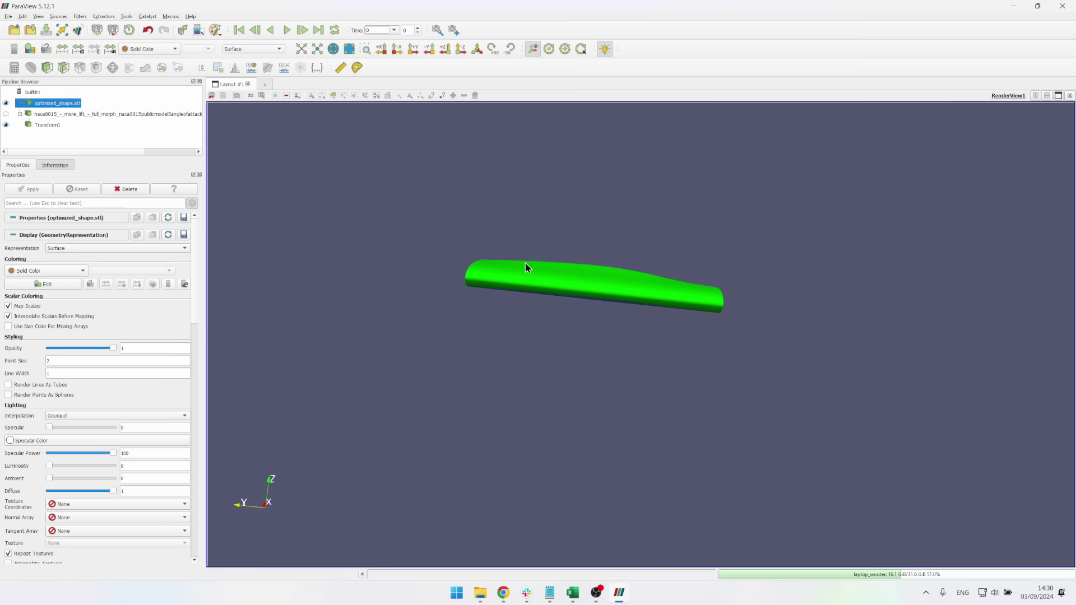
# - Toggle the wing shapes' visibility to compare the optimized wing with the original in front view
pyautogui.click(6, 125)
pyautogui.click(6, 103)
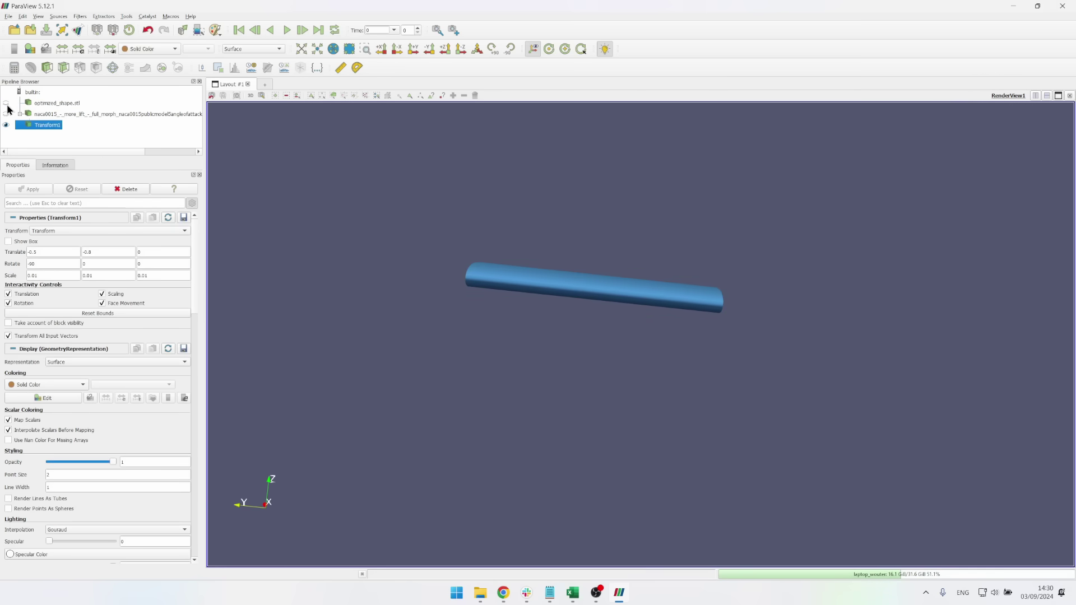
pyautogui.click(6, 104)
pyautogui.click(6, 104)
pyautogui.click(6, 103)
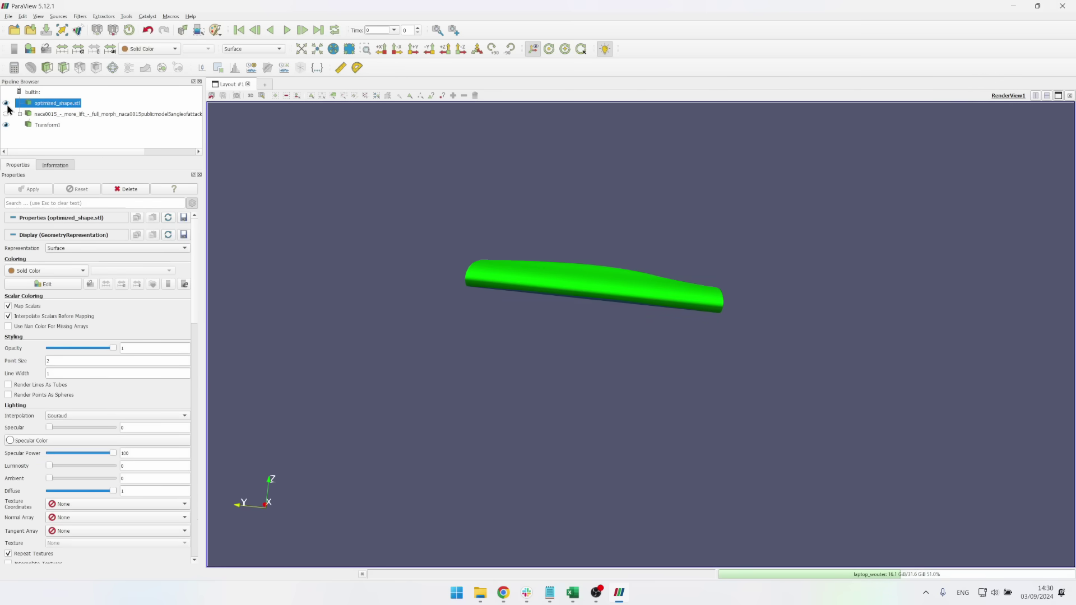
# - Compare both wings from below and hide the original Transform1 shape, leaving only optimized_shape.stl shown
pyautogui.moveTo(642, 300); pyautogui.dragTo(545, 230)
pyautogui.scroll(5, 545, 230)
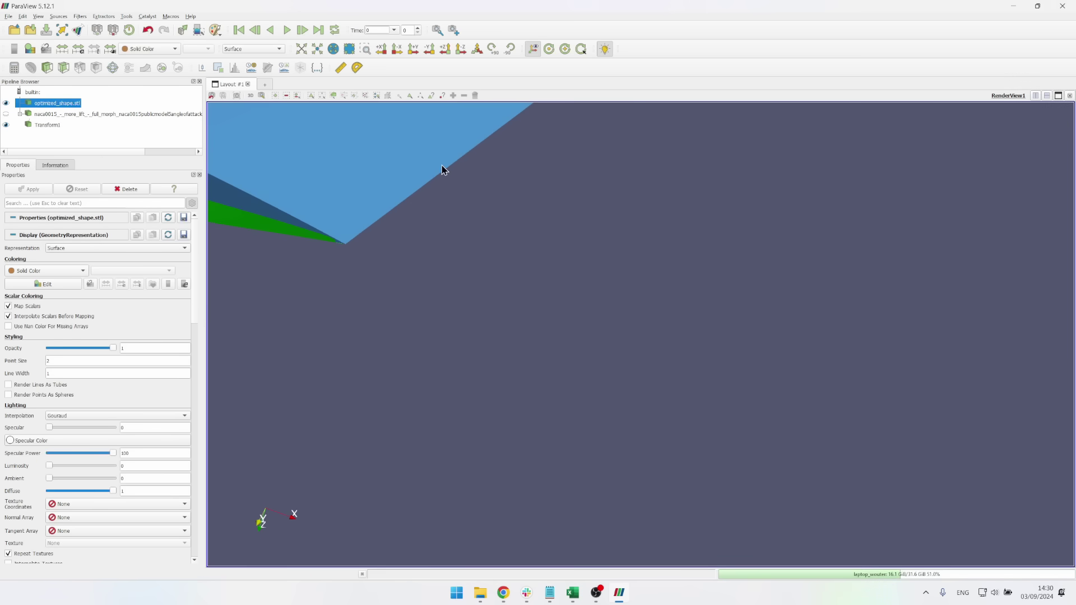
pyautogui.moveTo(441, 167); pyautogui.dragTo(567, 300)
pyautogui.click(7, 104)
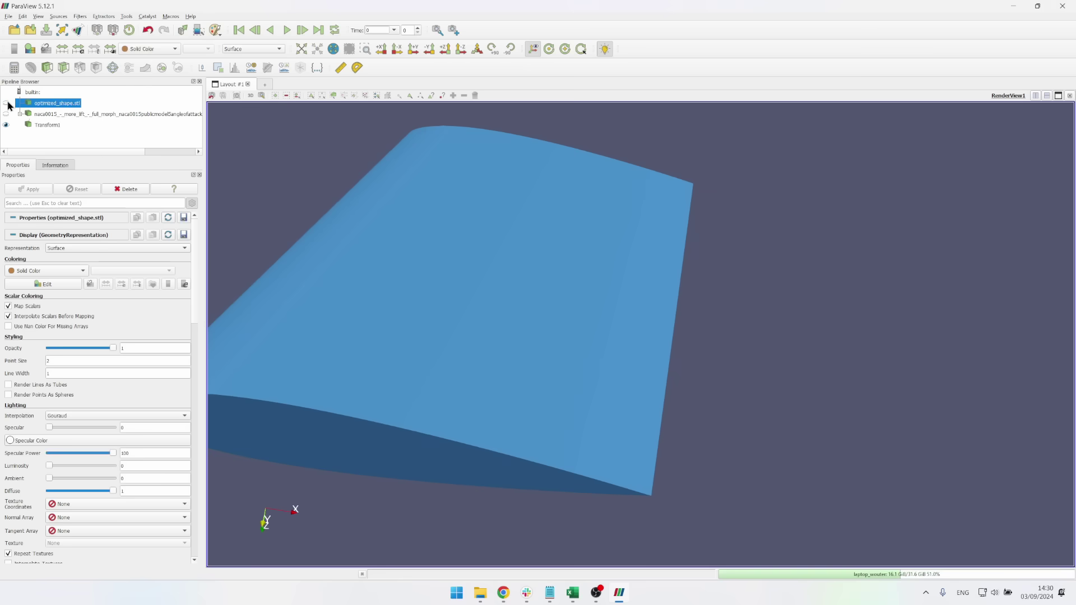
pyautogui.click(7, 103)
pyautogui.click(7, 126)
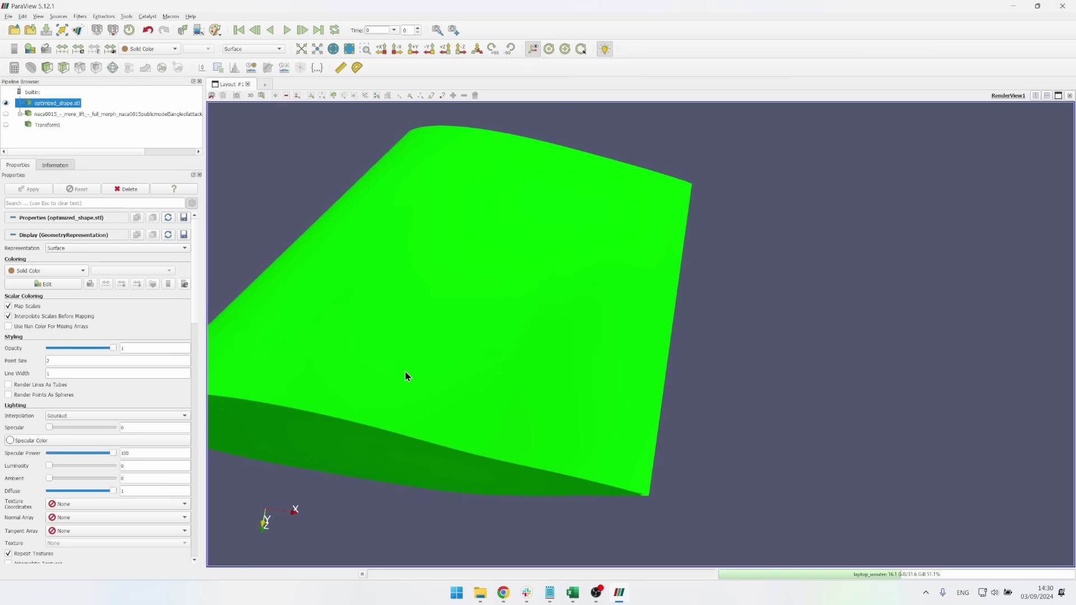
# - Examine the optimized wing's underside, trailing edge and upper surface, briefly overlaying the original wing for comparison
pyautogui.moveTo(406, 376); pyautogui.dragTo(487, 330)
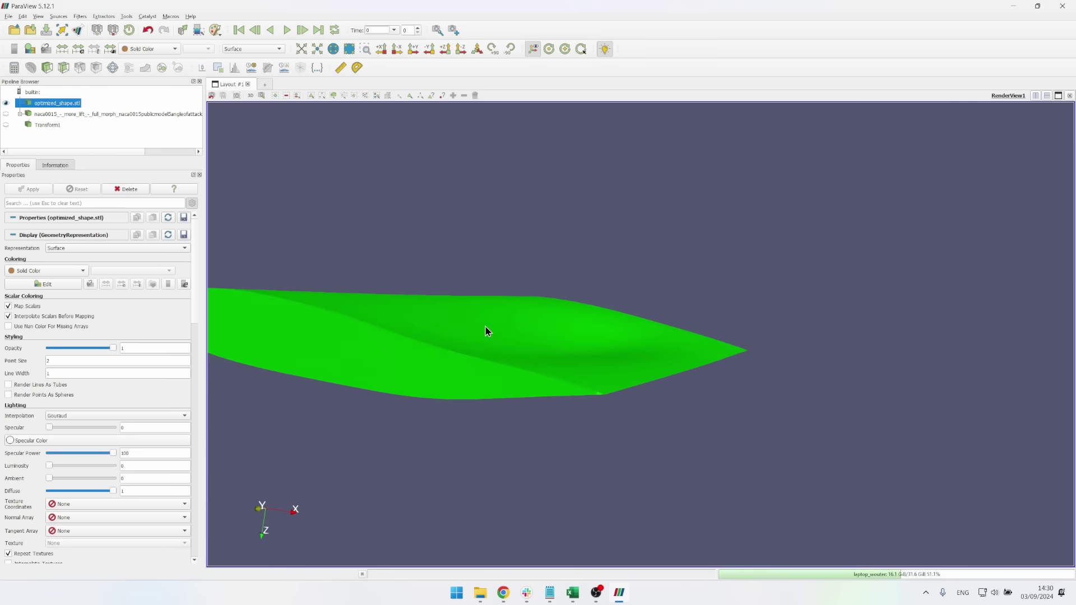
pyautogui.click(7, 126)
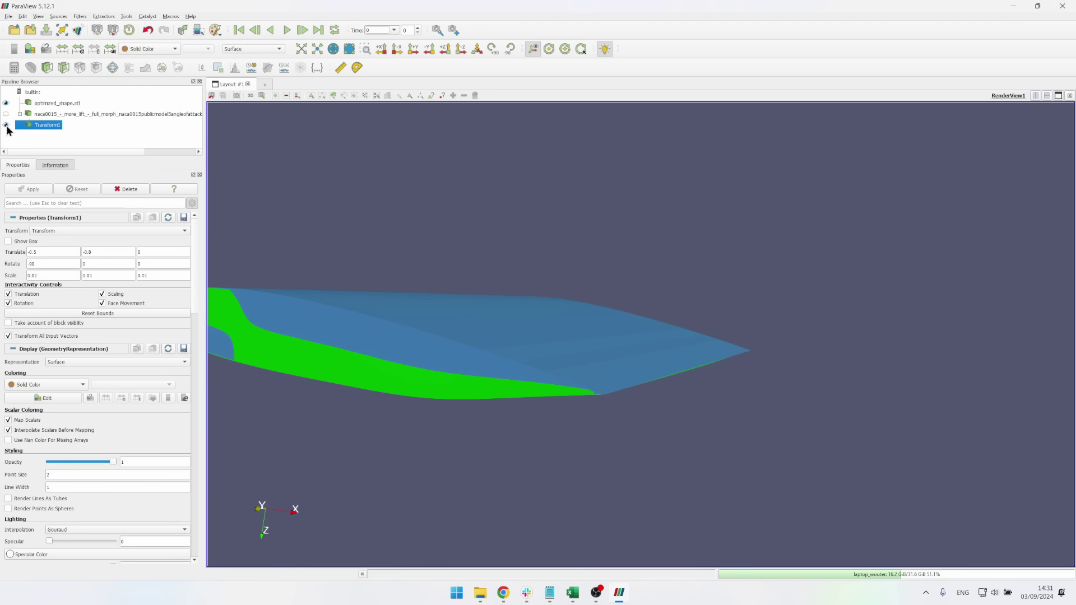
pyautogui.click(7, 126)
pyautogui.moveTo(604, 355); pyautogui.dragTo(500, 338)
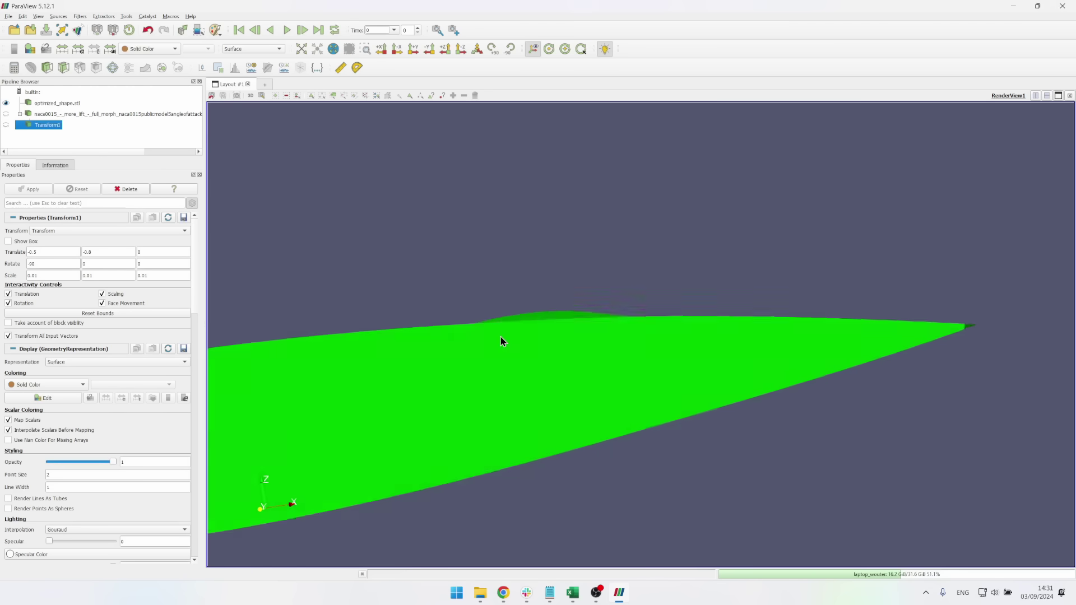
pyautogui.scroll(-8, 500, 340)
pyautogui.moveTo(639, 339); pyautogui.dragTo(536, 304)
pyautogui.scroll(6, 512, 326)
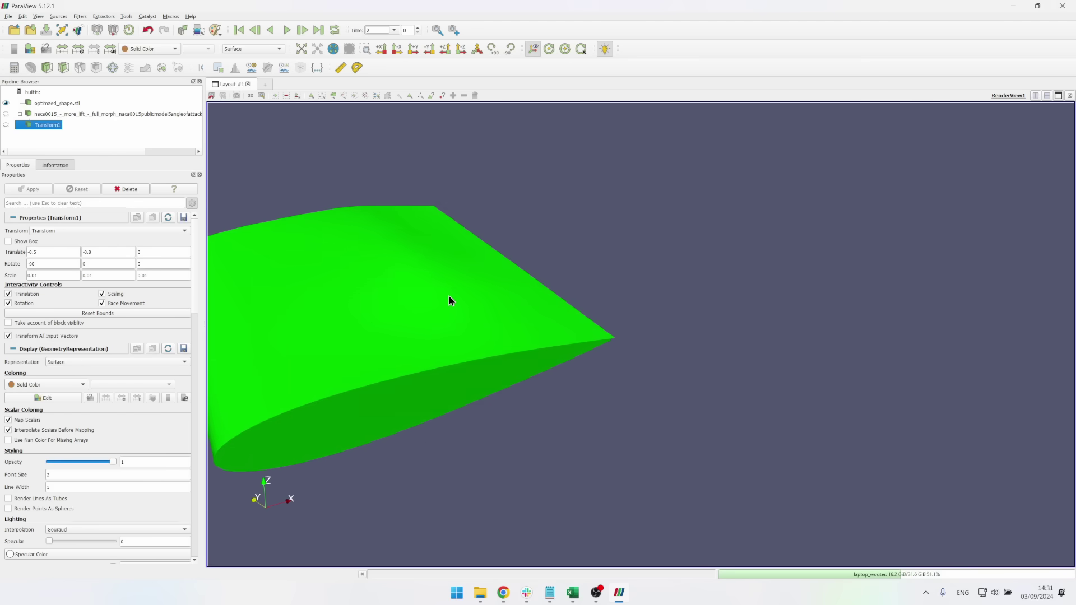
pyautogui.moveTo(450, 301); pyautogui.dragTo(553, 302)
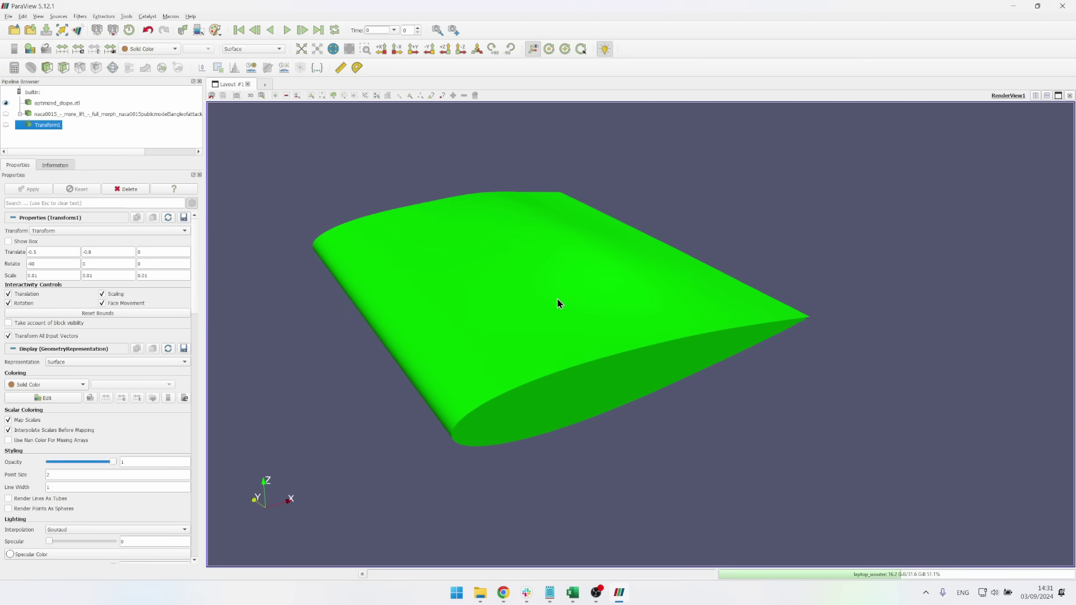